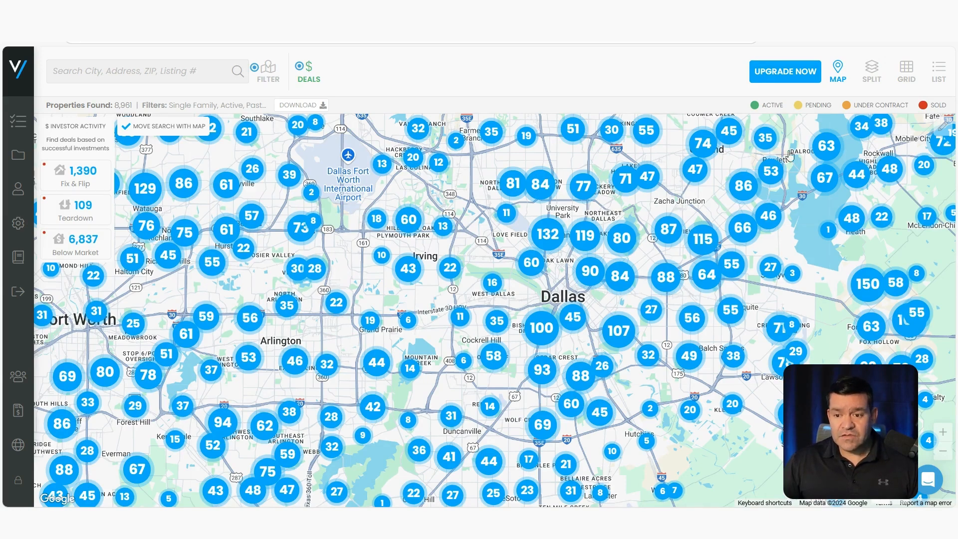
Step: Outline southwest Dallas with the draw tool, narrowing results to 461 properties, then open the filters
mouse_move(947, 131)
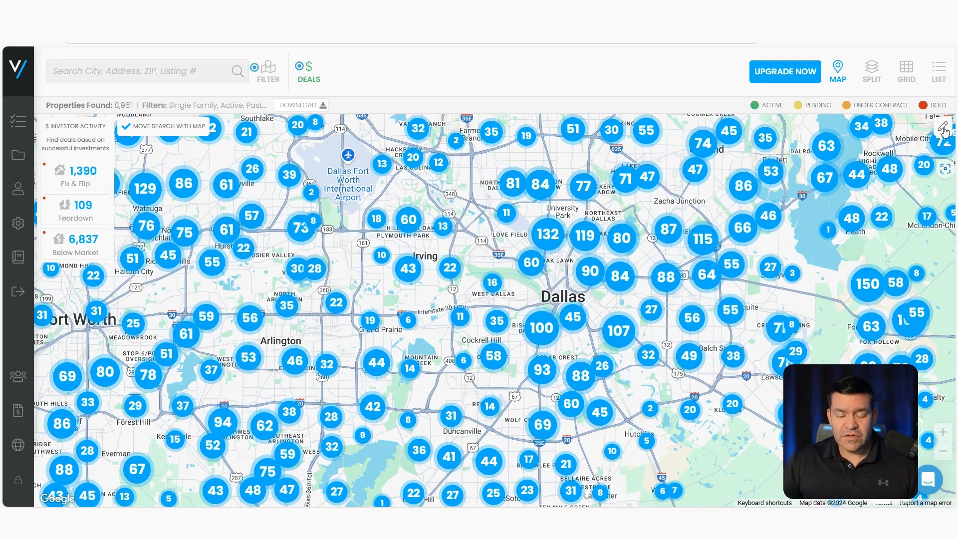
left_click(945, 130)
mouse_move(584, 298)
left_mouse_down()
mouse_move(509, 298)
mouse_move(480, 338)
mouse_move(482, 380)
mouse_move(523, 397)
mouse_move(587, 394)
mouse_move(613, 372)
mouse_move(606, 327)
mouse_move(549, 290)
left_mouse_up()
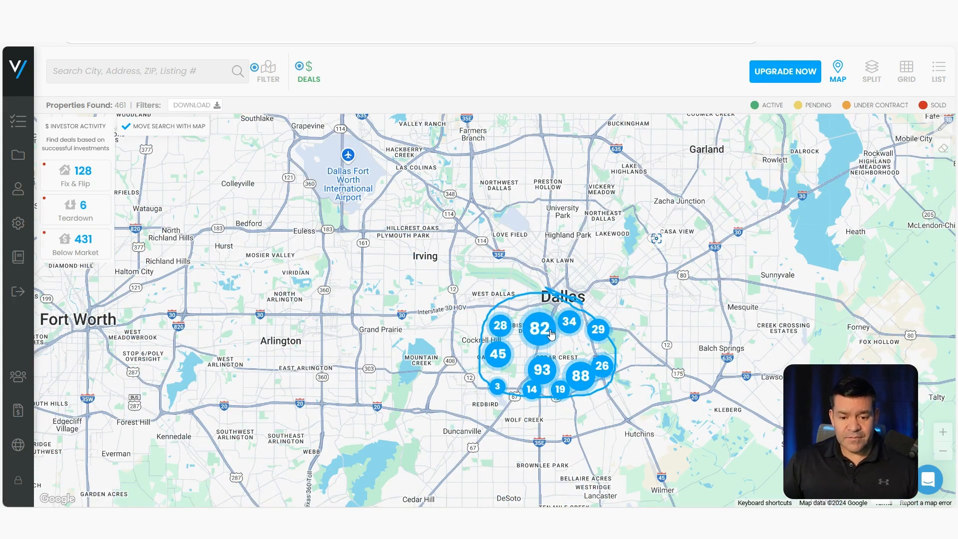
scroll(542, 330, "up", 2)
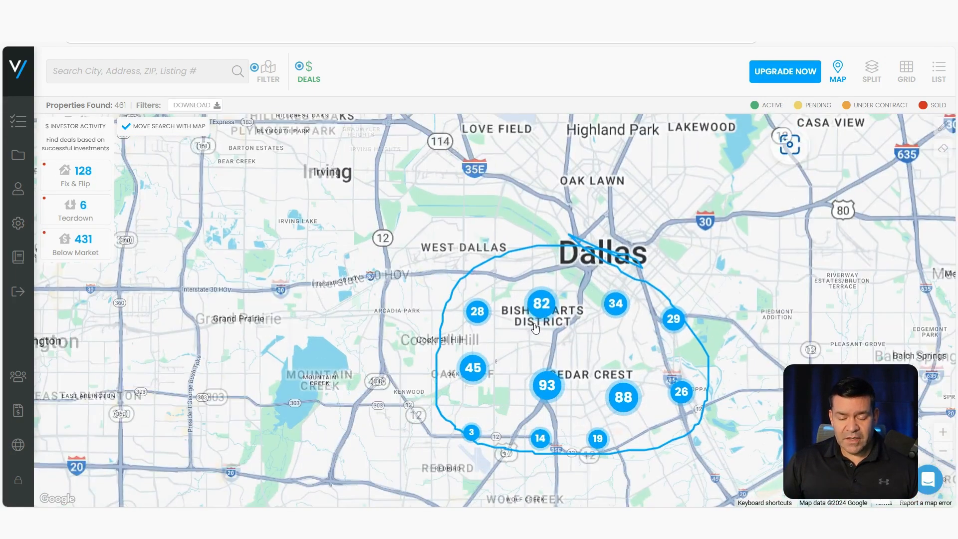
left_click(270, 75)
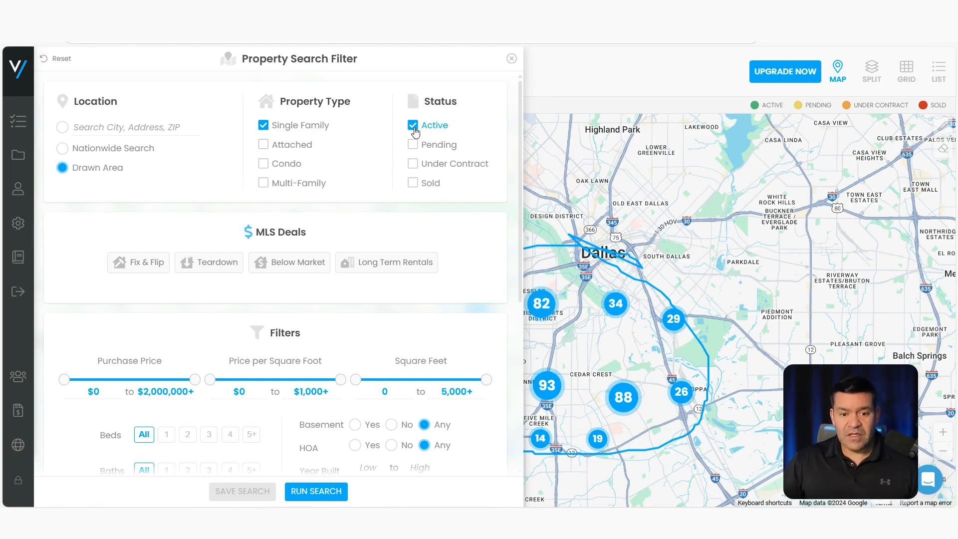
Step: Choose Fix & Flip deals at a 70% ARV threshold with a $600,000 maximum price
left_click(147, 268)
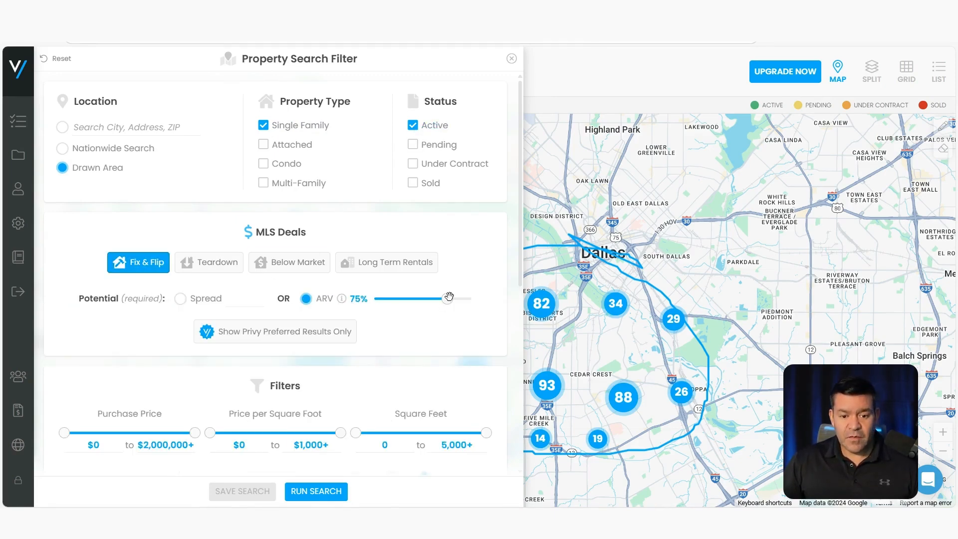
mouse_move(447, 299)
left_mouse_down()
mouse_move(436, 298)
mouse_move(459, 298)
mouse_move(443, 299)
left_mouse_up()
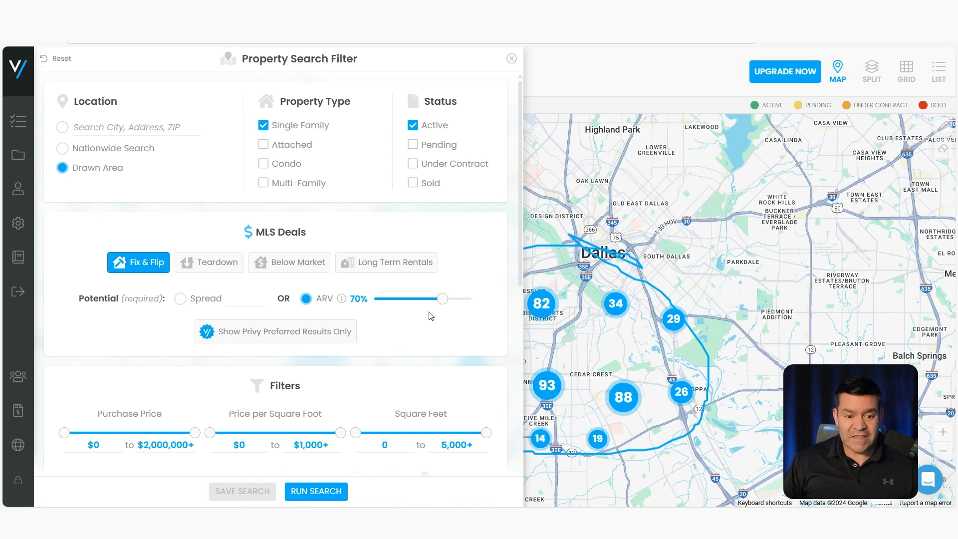
scroll(187, 377, "down", 1)
left_click_drag(195, 373, 104, 378)
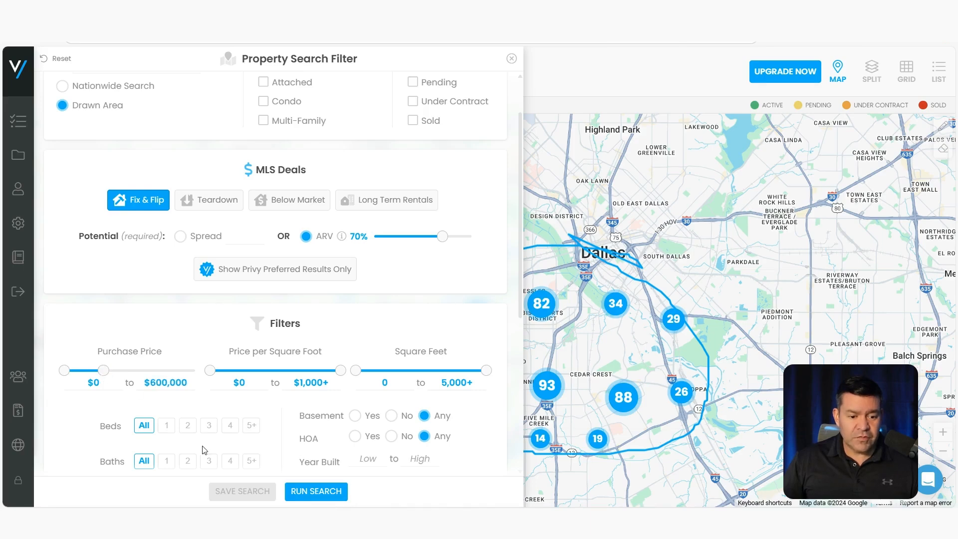
Step: Require 3+ beds, 2+ baths and one story, then run the search for 48 results
left_click(209, 425)
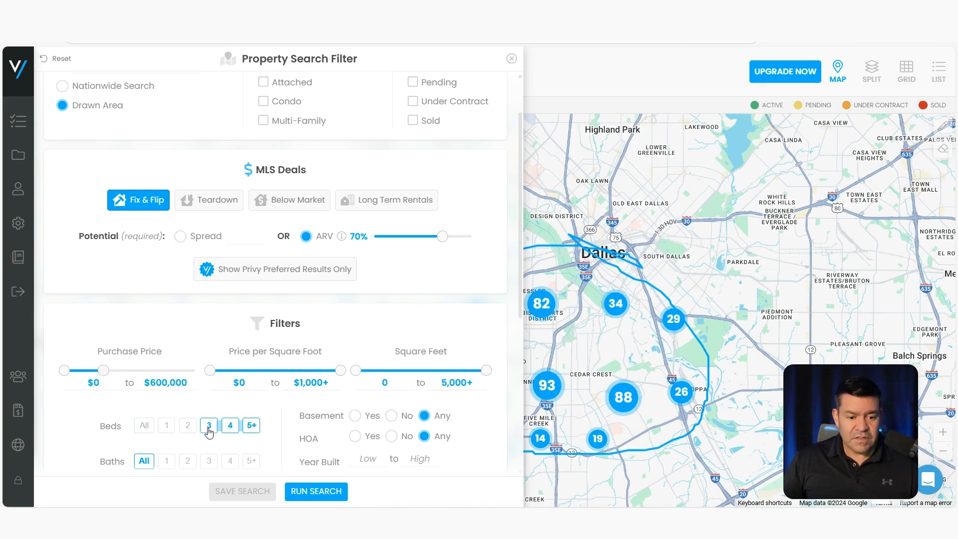
left_click(189, 461)
scroll(249, 407, "down", 3)
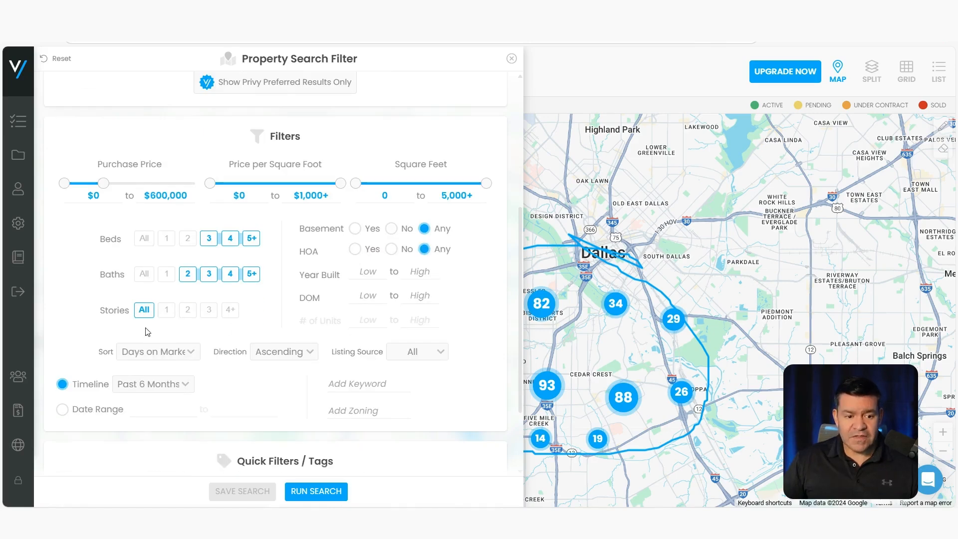
left_click(164, 312)
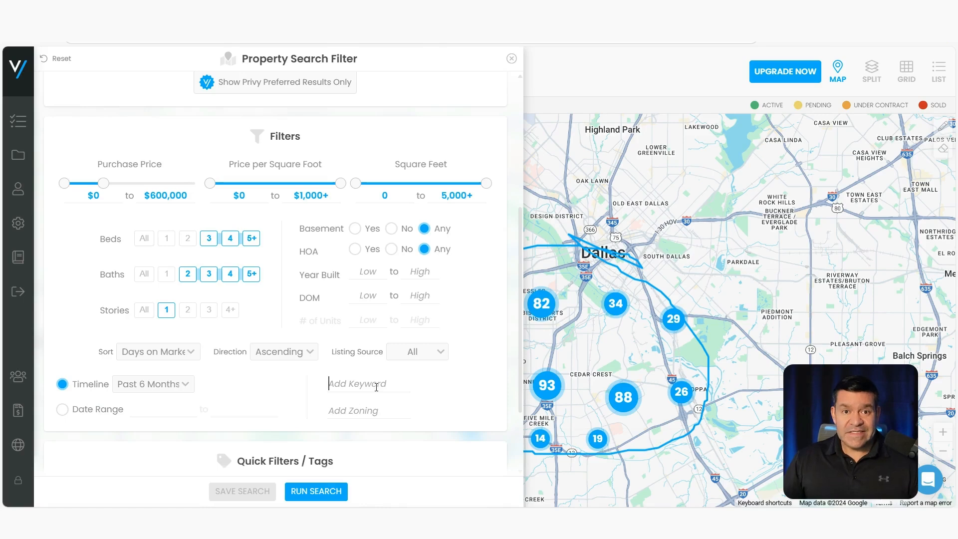
left_click(374, 411)
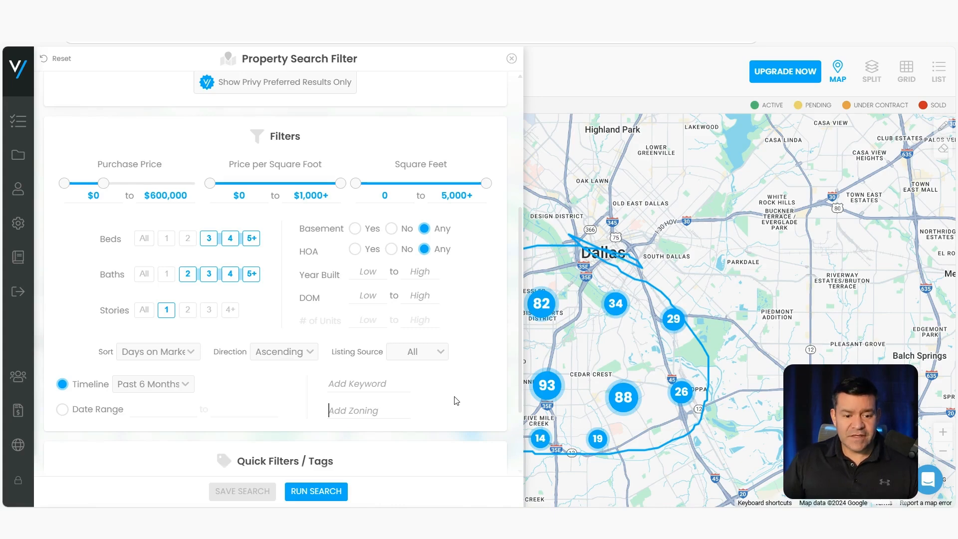
scroll(458, 401, "down", 2)
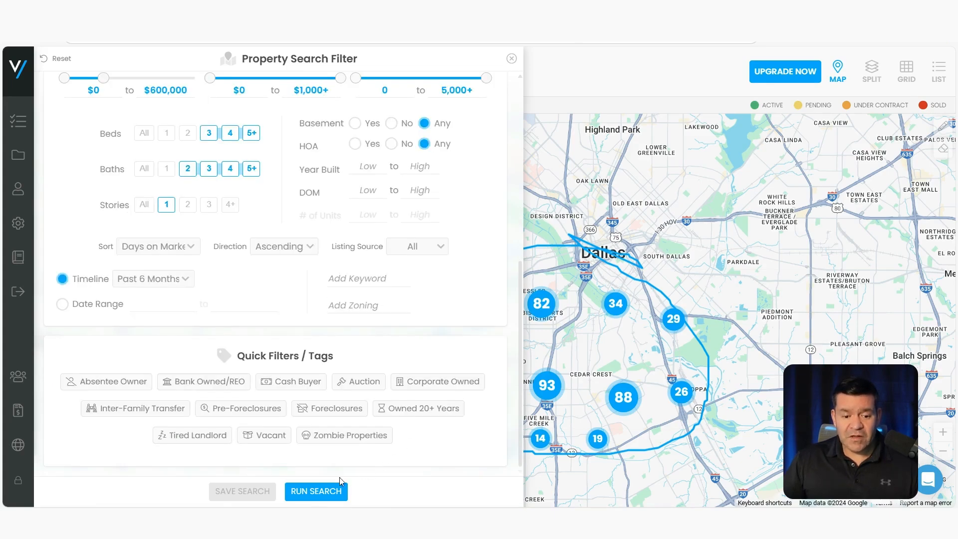
left_click(315, 491)
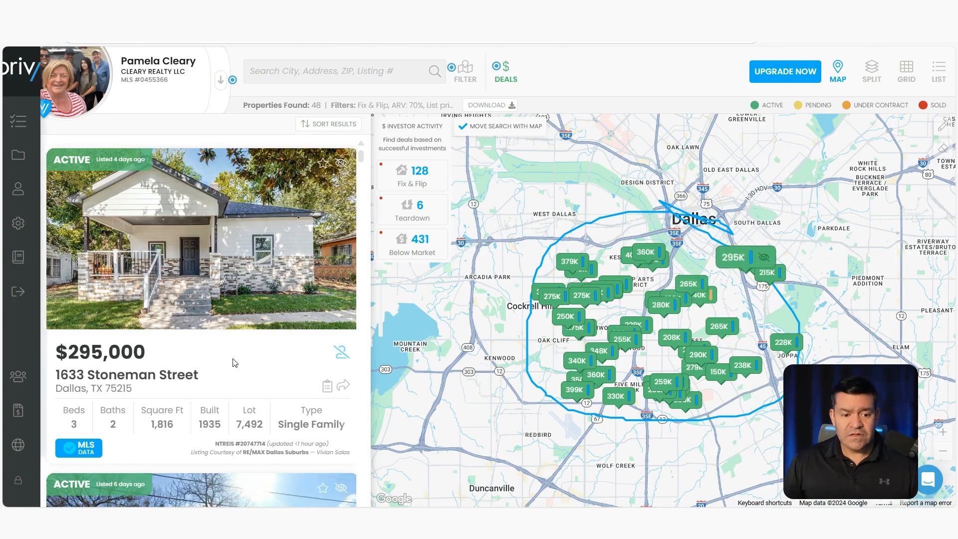
scroll(245, 332, "down", 5)
scroll(247, 329, "down", 15)
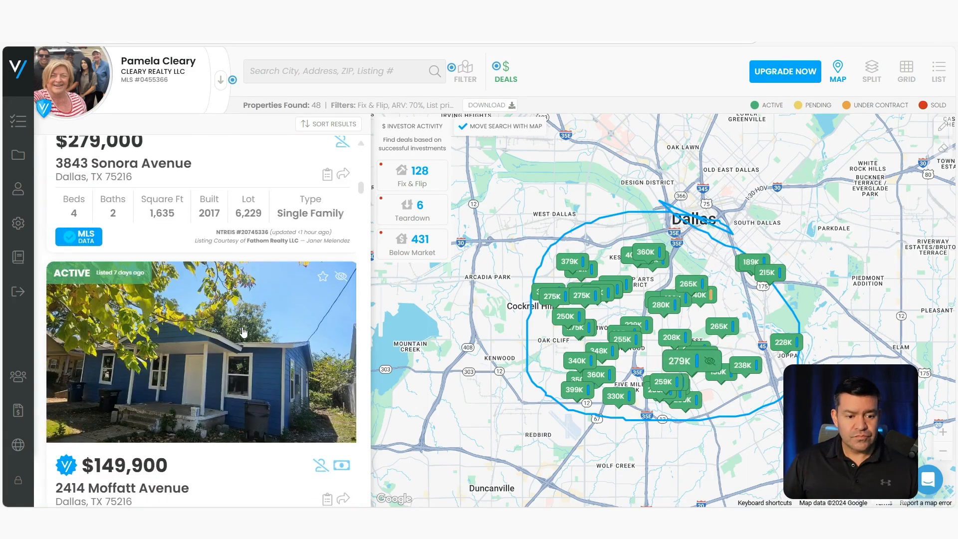
scroll(239, 329, "up", 3)
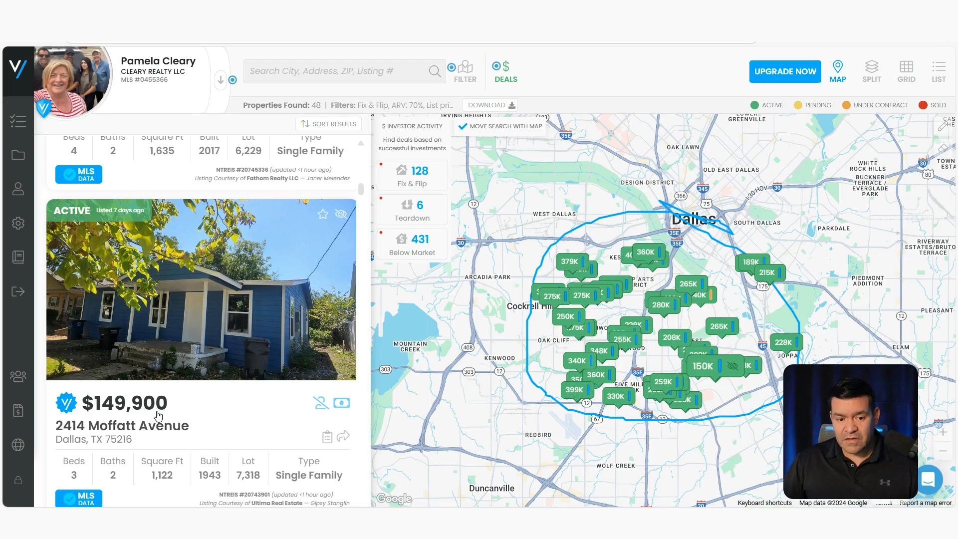
left_click(184, 319)
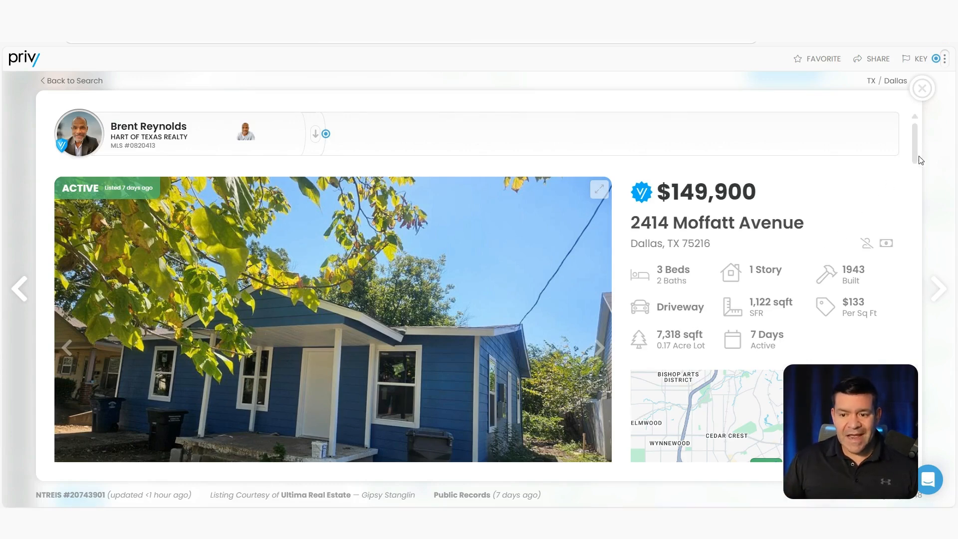
Step: View the fourth and fifth listing photos, then scroll down to the six-comp map ($216K–$250K)
scroll(919, 154, "down", 1)
left_click_drag(919, 153, 917, 195)
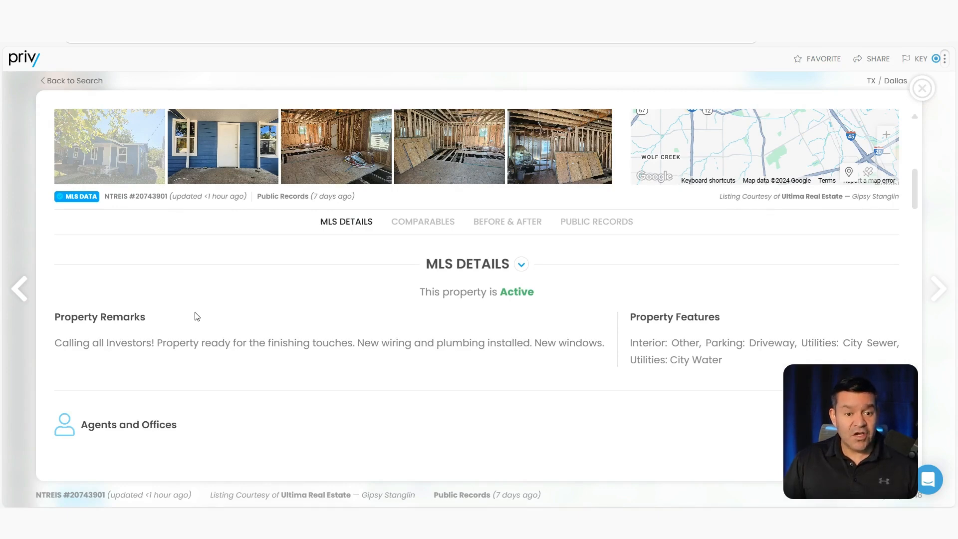
scroll(299, 312, "up", 2)
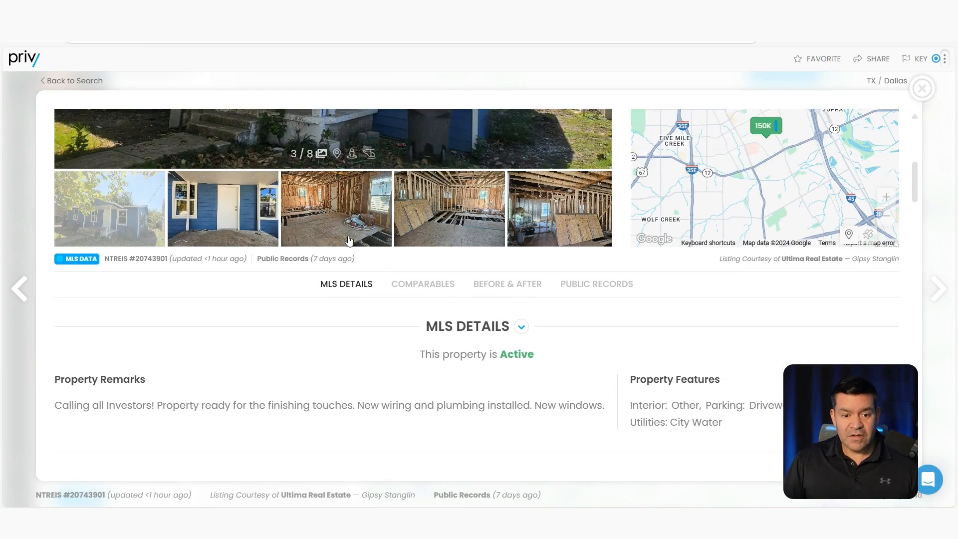
scroll(364, 332, "up", 2)
left_click(452, 360)
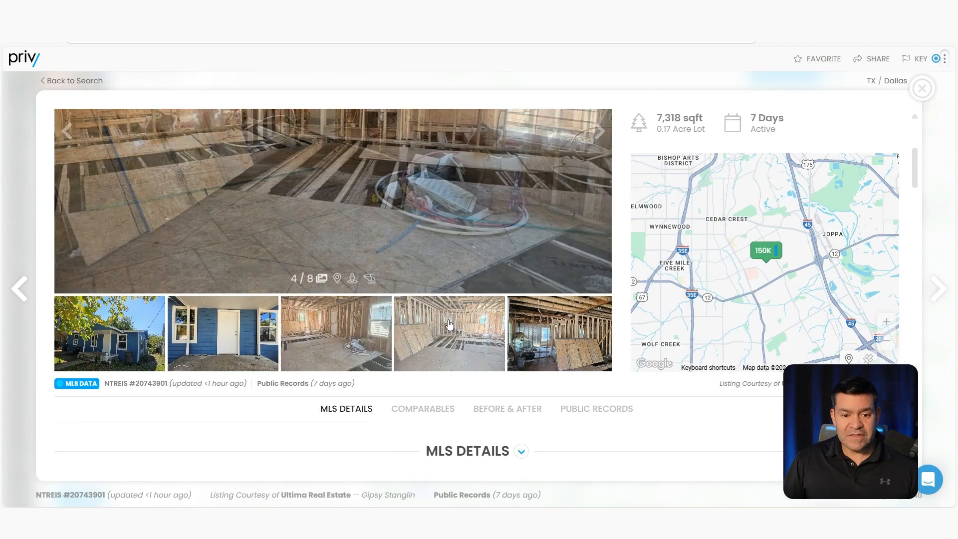
scroll(372, 212, "up", 1)
left_click(540, 407)
left_click_drag(916, 160, 920, 282)
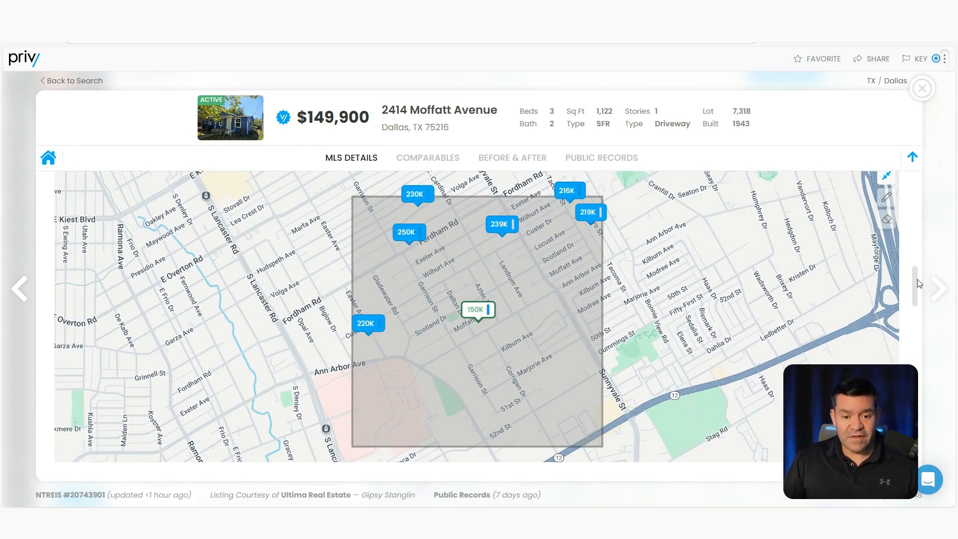
left_click_drag(920, 282, 919, 314)
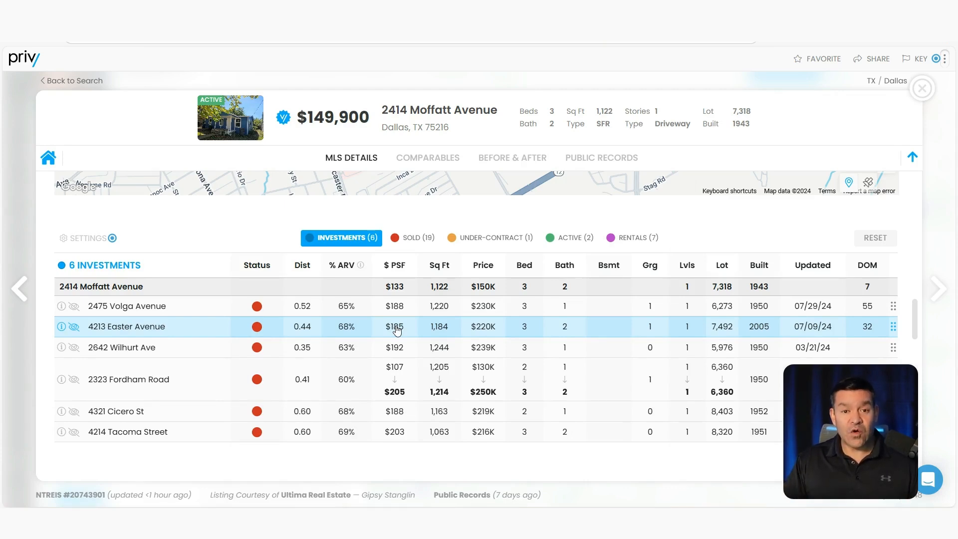
left_click(480, 384)
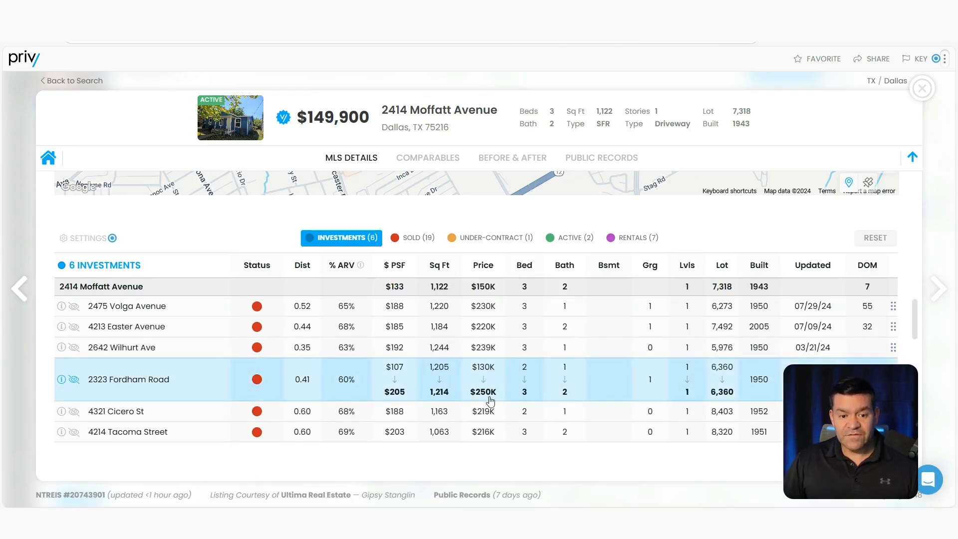
left_click(61, 380)
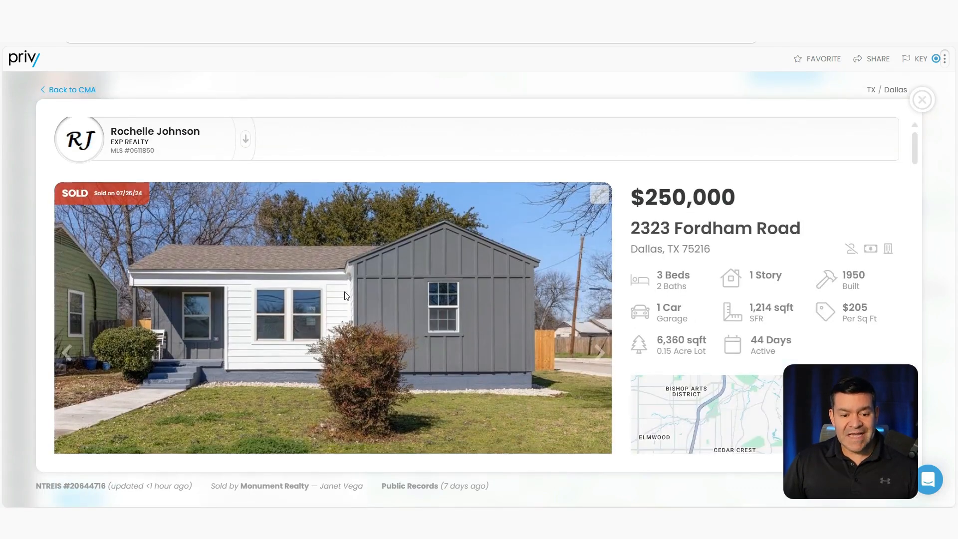
scroll(346, 299, "down", 3)
left_click(336, 372)
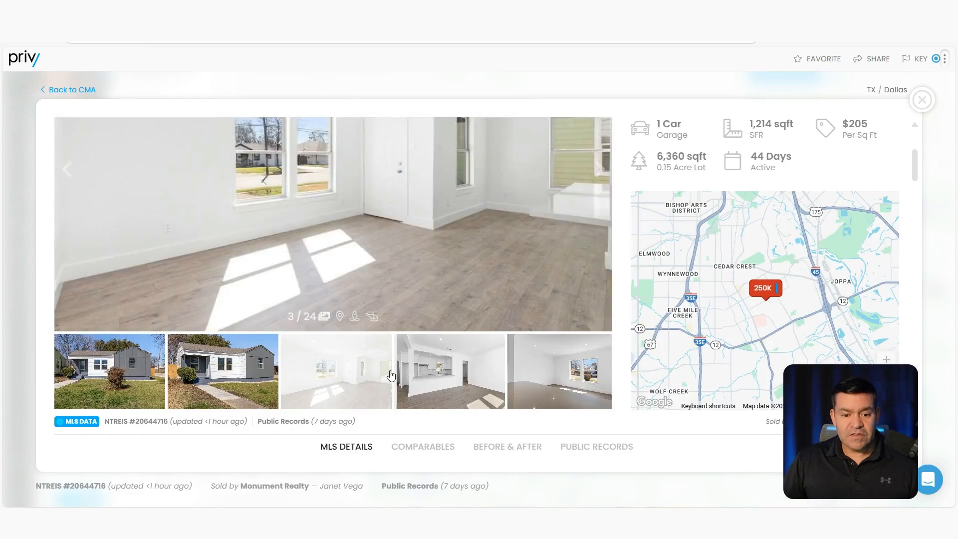
scroll(390, 375, "up", 1)
left_click(457, 412)
left_click(562, 397)
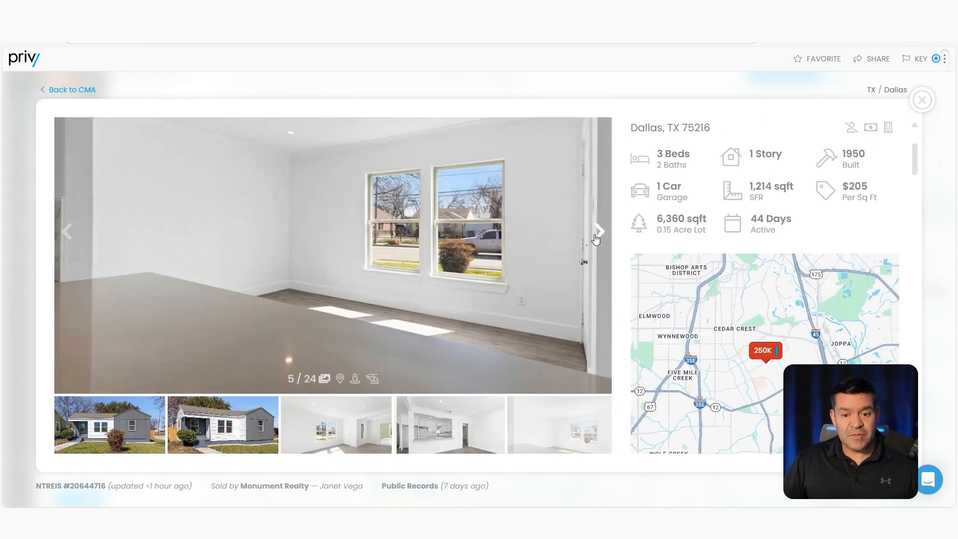
scroll(595, 239, "down", 1)
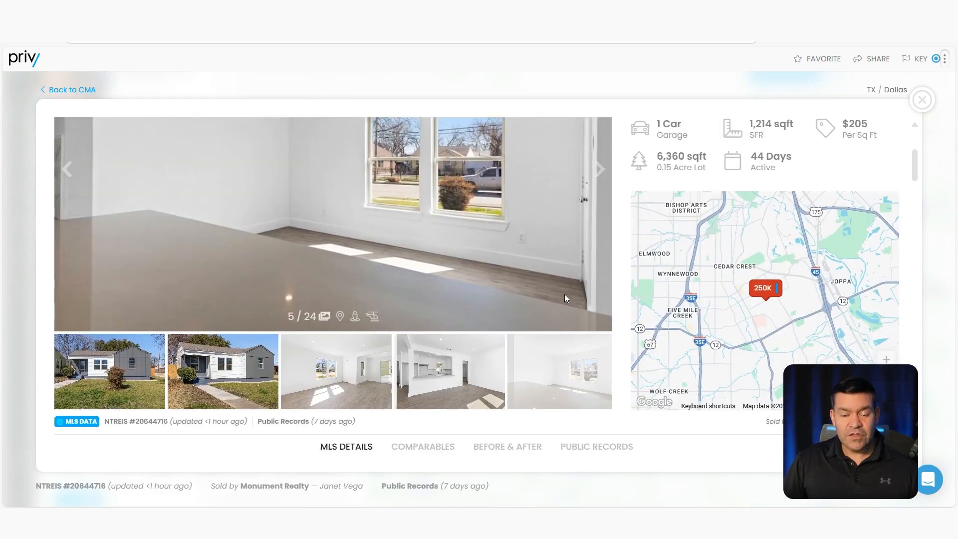
scroll(564, 294, "up", 3)
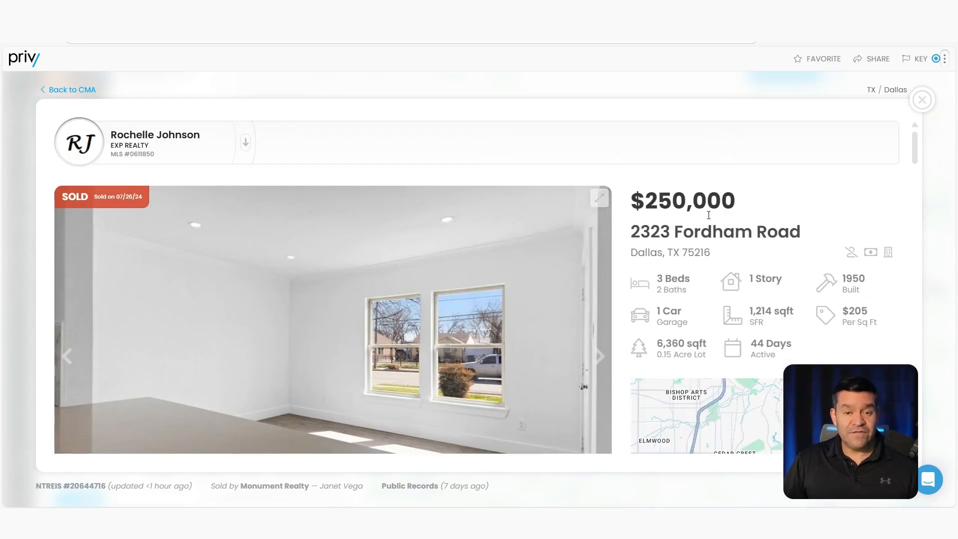
key("Escape")
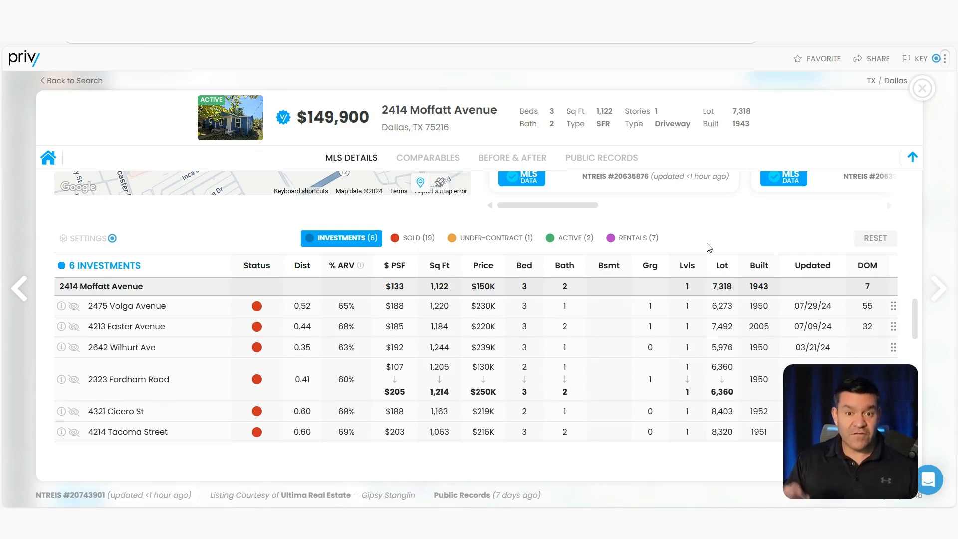
Step: Close the comps report and start a saved search named 'SW Dallas Deals'
left_click(922, 88)
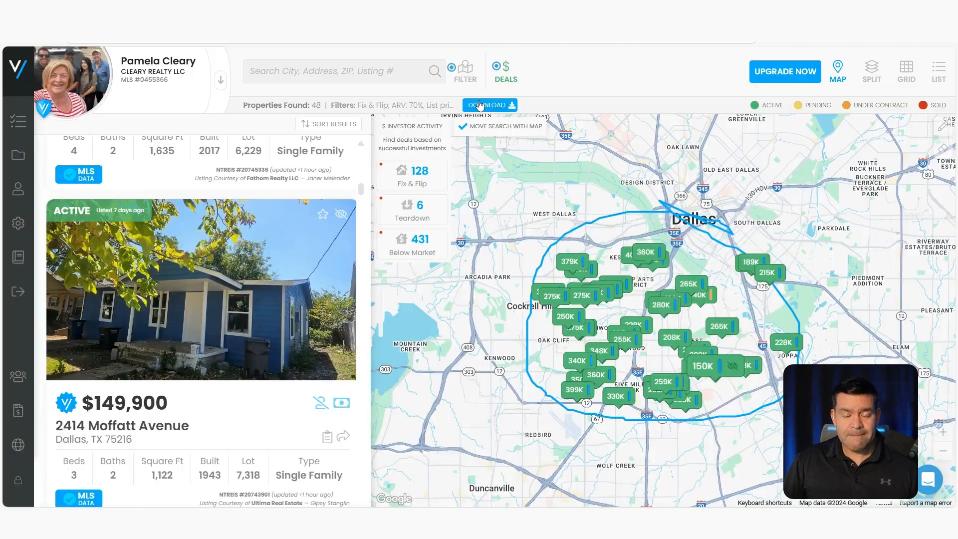
left_click(464, 72)
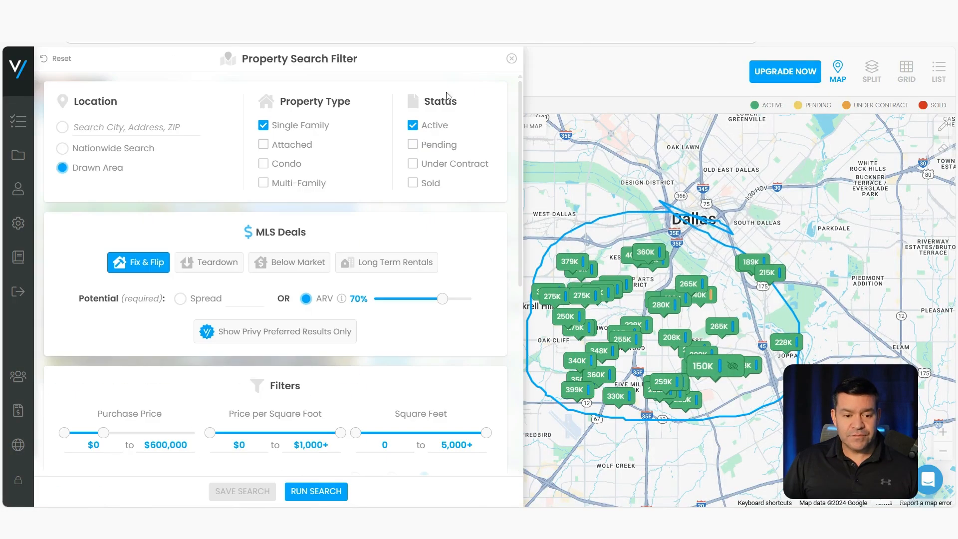
left_click(247, 493)
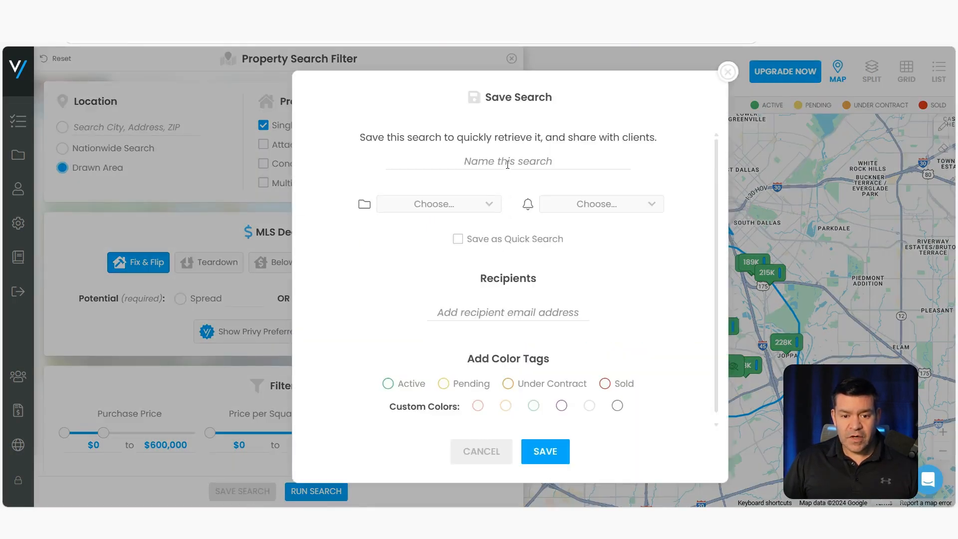
left_click(500, 163)
type("SW ")
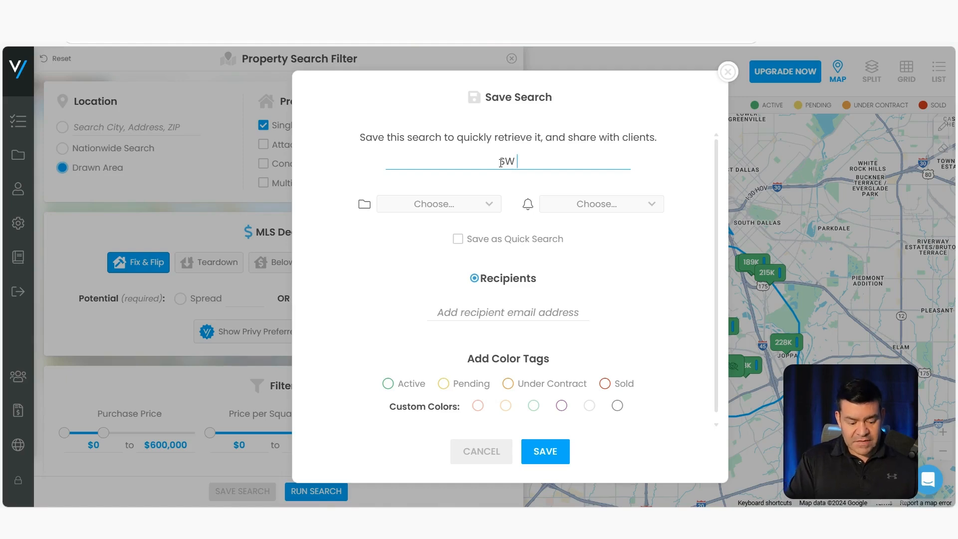
type("Dallas Deals")
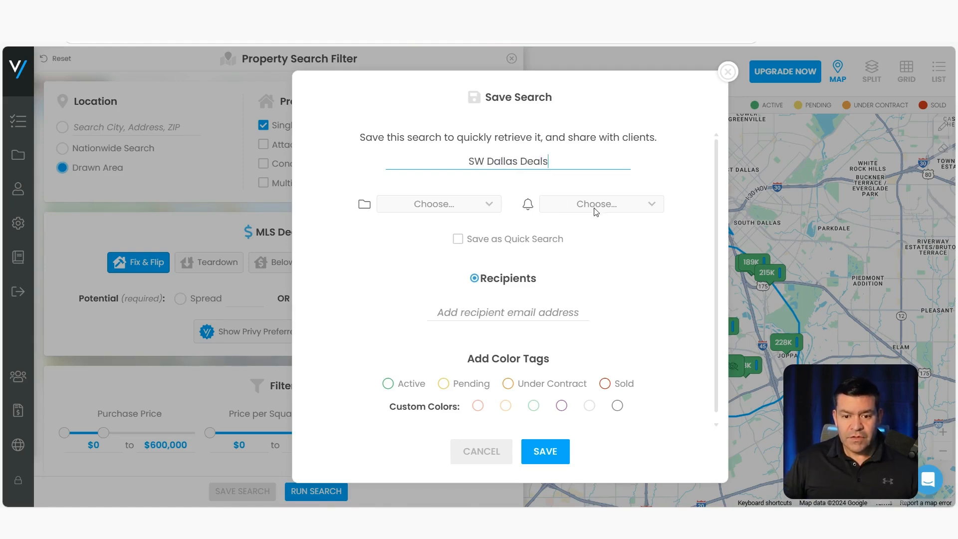
left_click(494, 204)
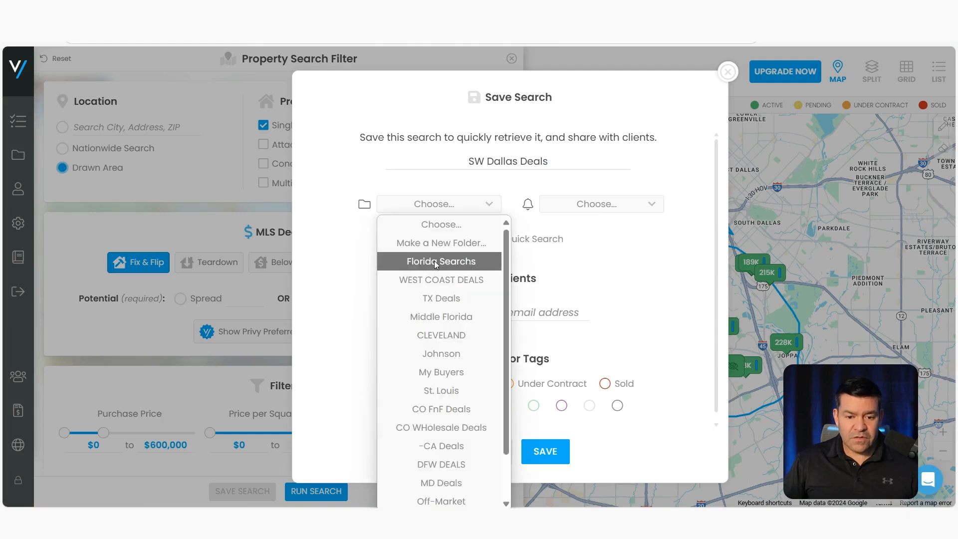
left_click(345, 263)
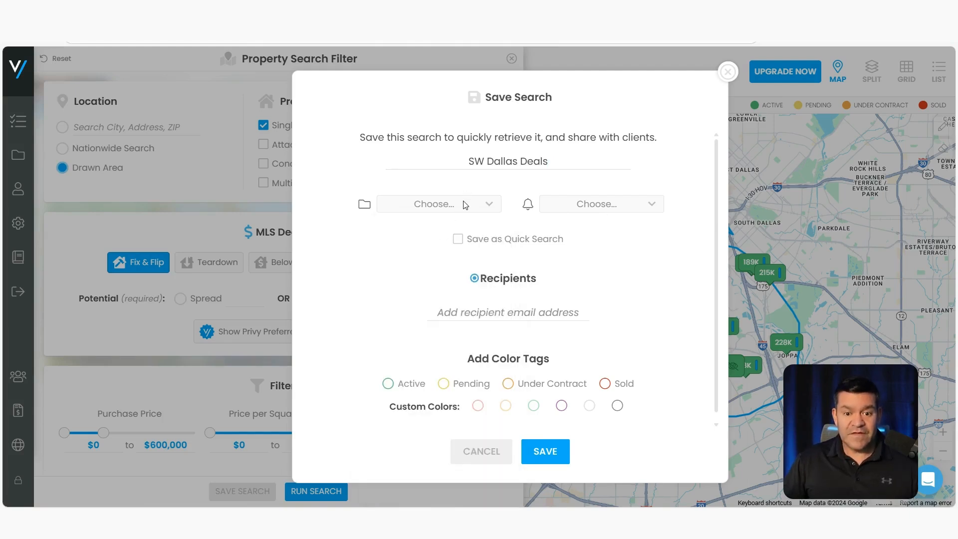
Step: Add an alert recipient's e-mail, tag the search Active, and save it
left_click(644, 207)
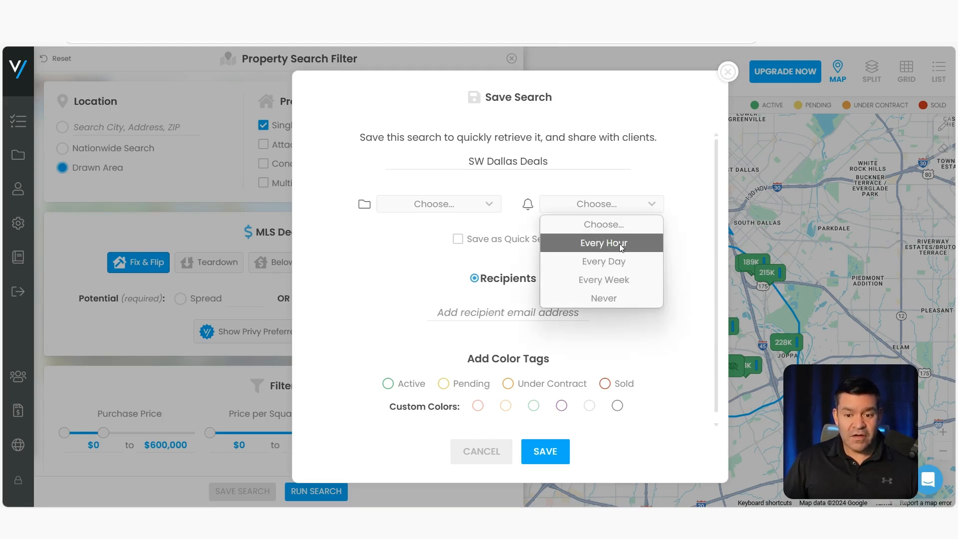
left_click(667, 247)
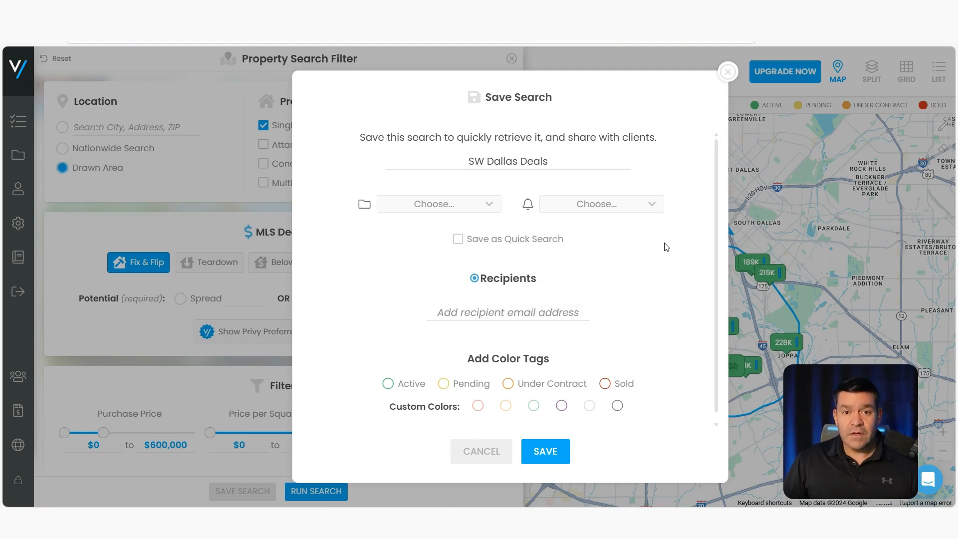
left_click(532, 316)
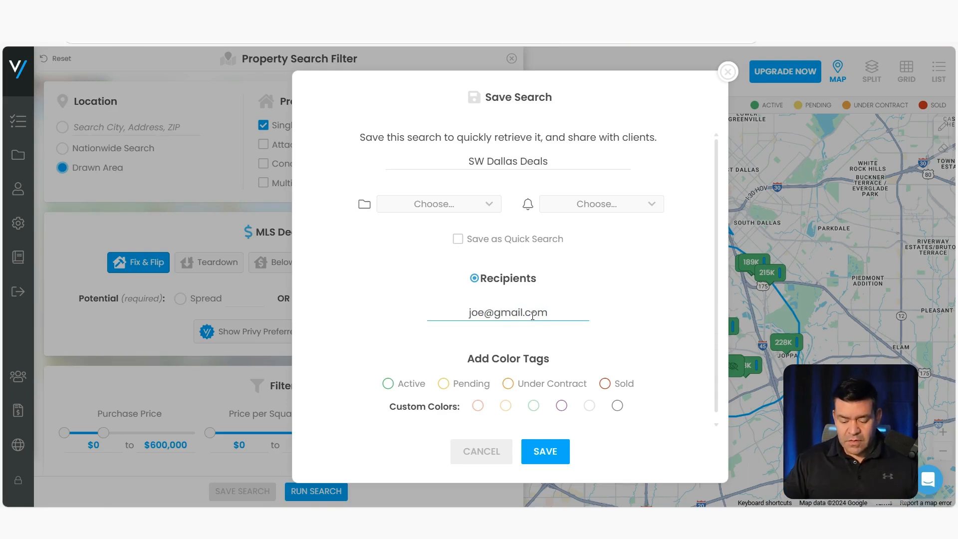
key("Return")
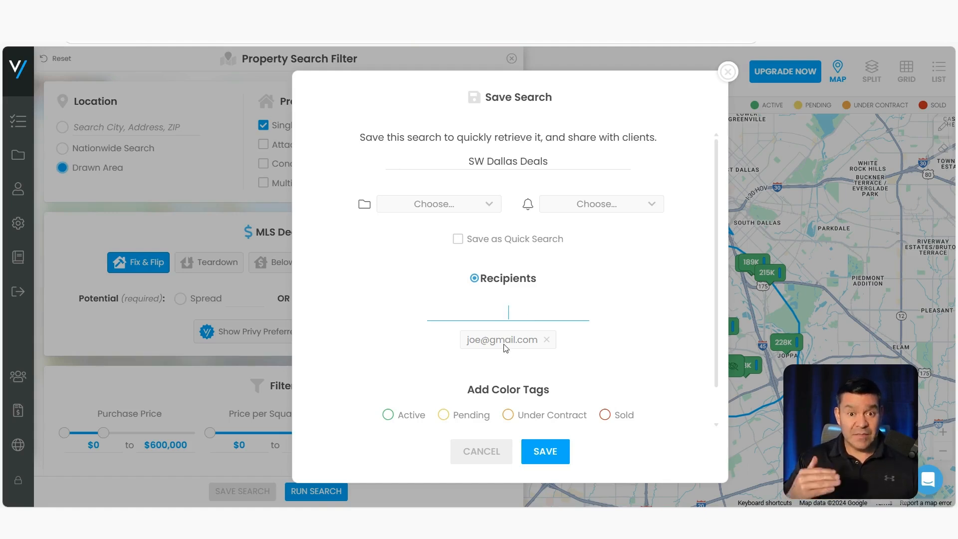
left_click(388, 414)
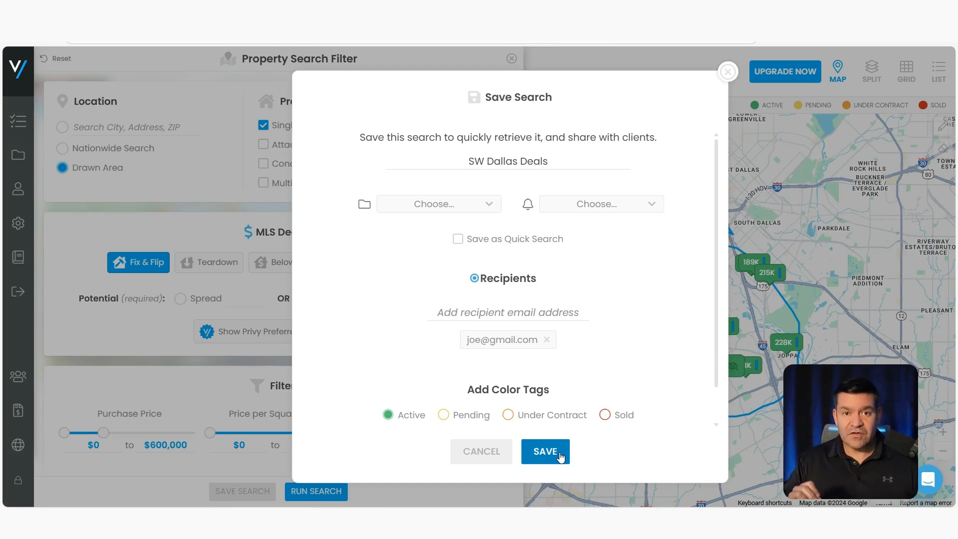
left_click(559, 455)
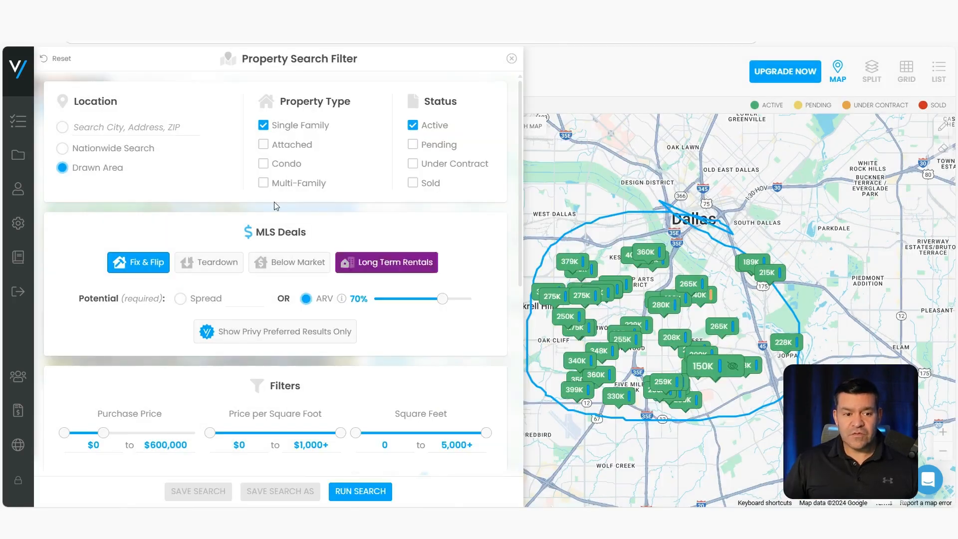
mouse_move(31, 125)
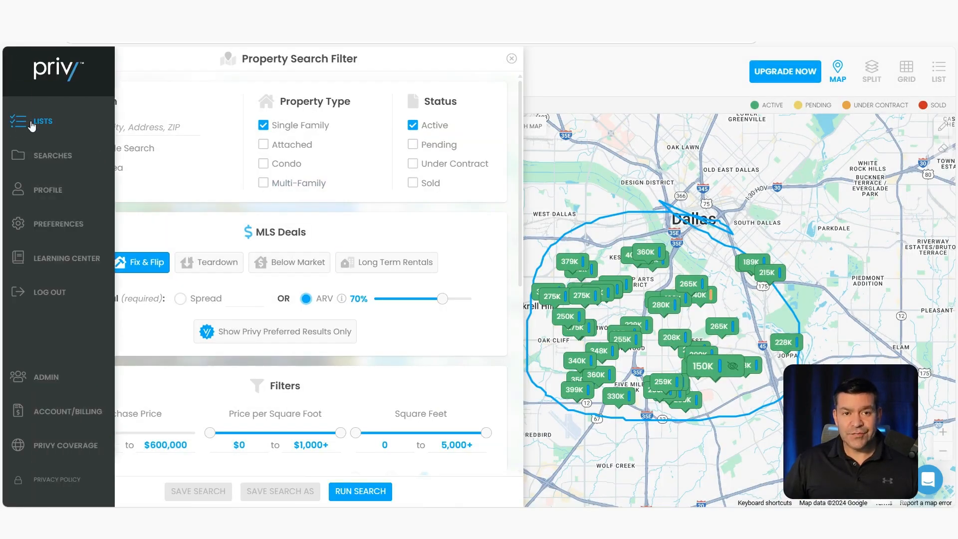